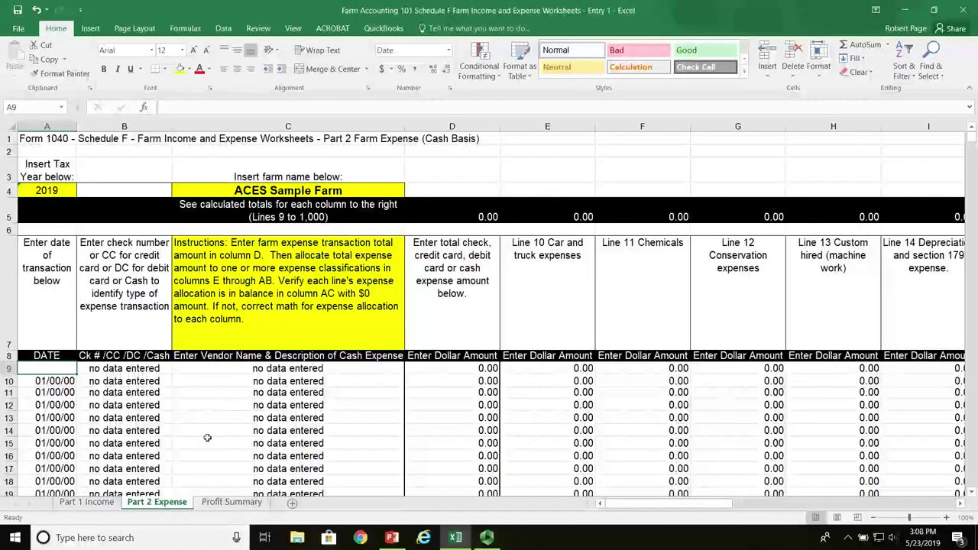
# Look over the Part 1 Income and Profit Summary sheets, ending back on Part 2 Expense.
pyautogui.click(86, 502)
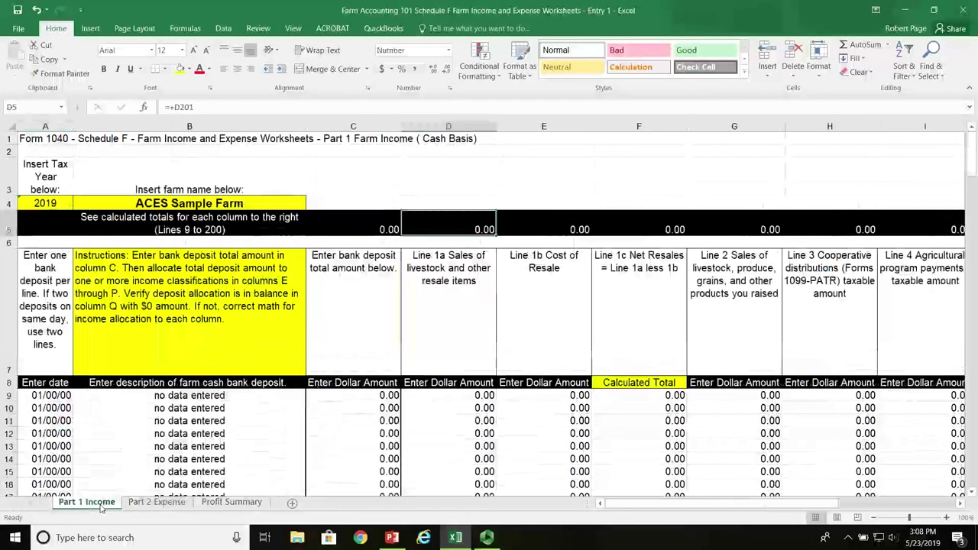
pyautogui.click(158, 506)
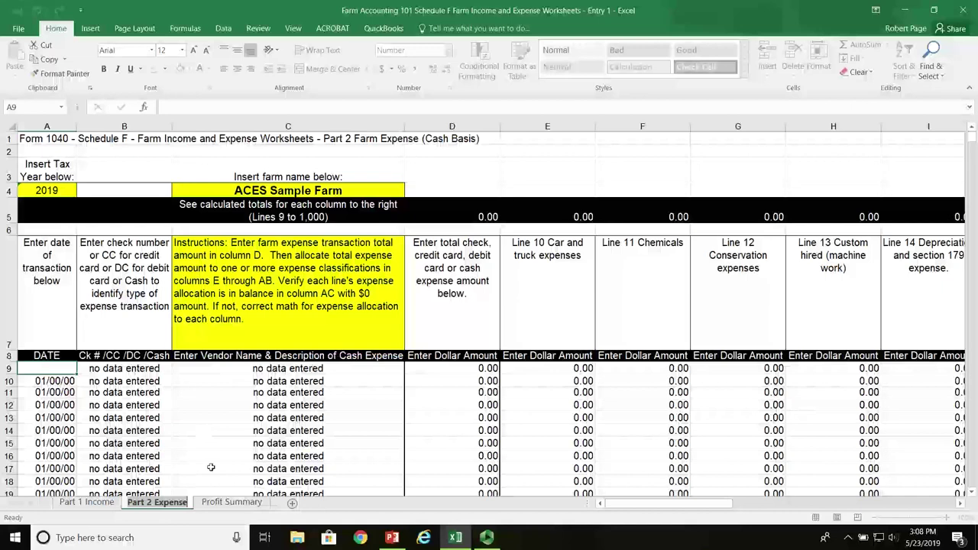
pyautogui.click(239, 504)
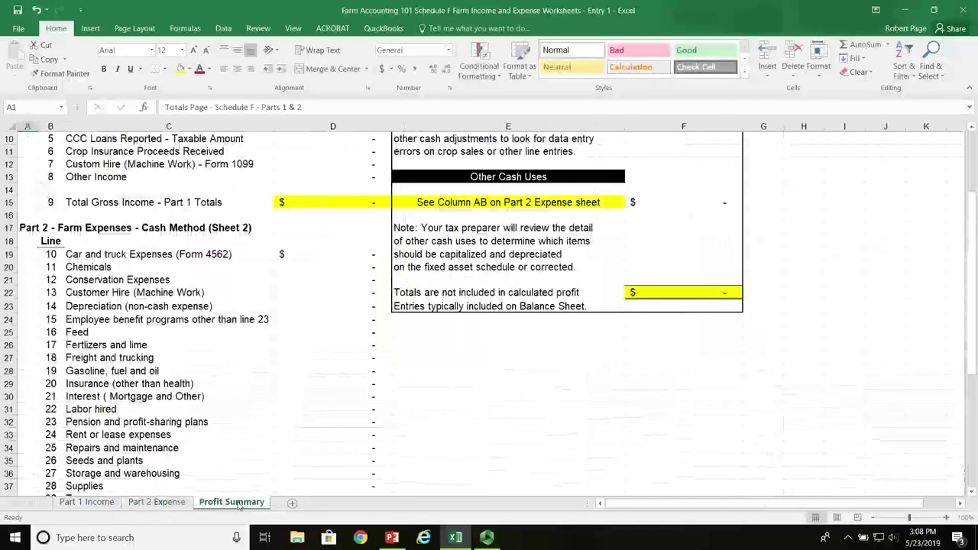
pyautogui.click(158, 504)
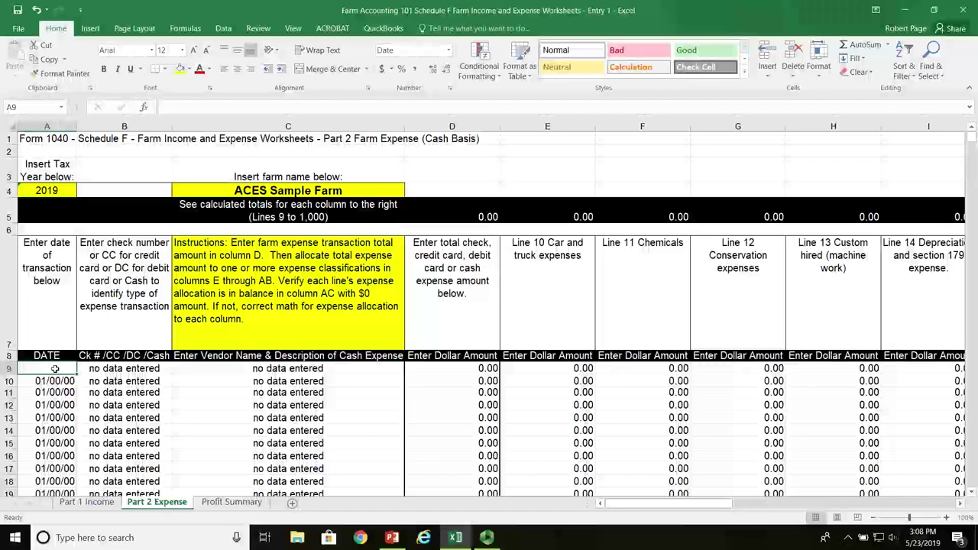
# Fill row 9 with date 02/05/19, check 2145 and 'Local Coop purchase of fertilizer, seed and gate'.
pyautogui.write('02/0')
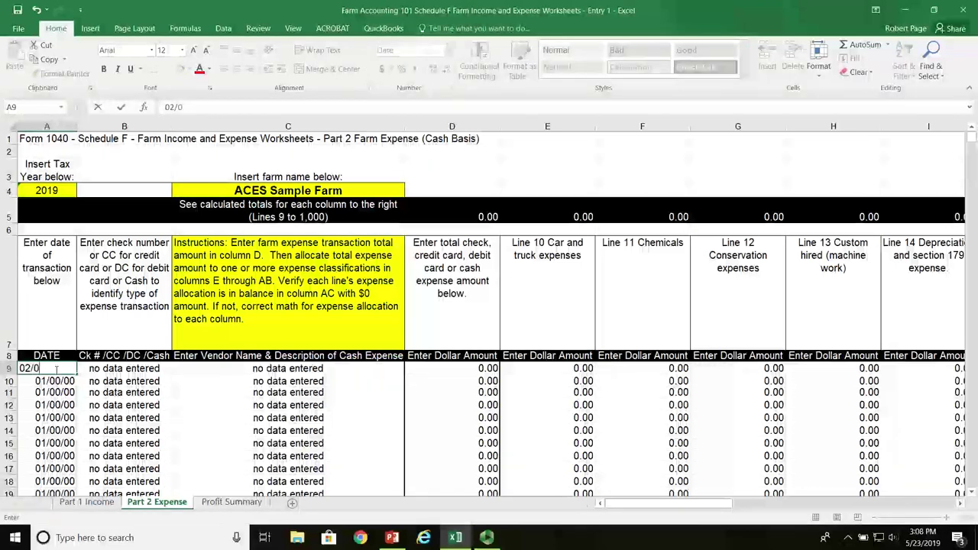
pyautogui.write('5/19')
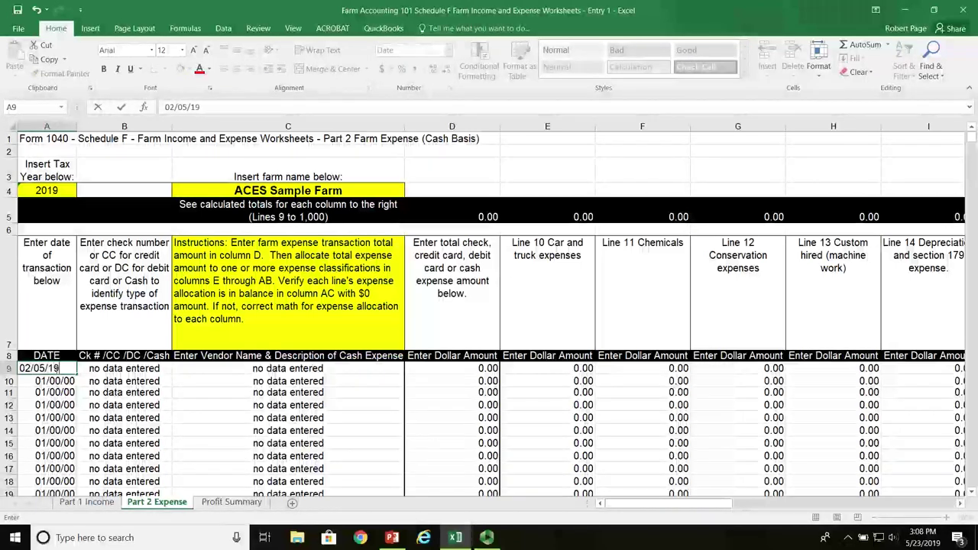
pyautogui.press('Tab')
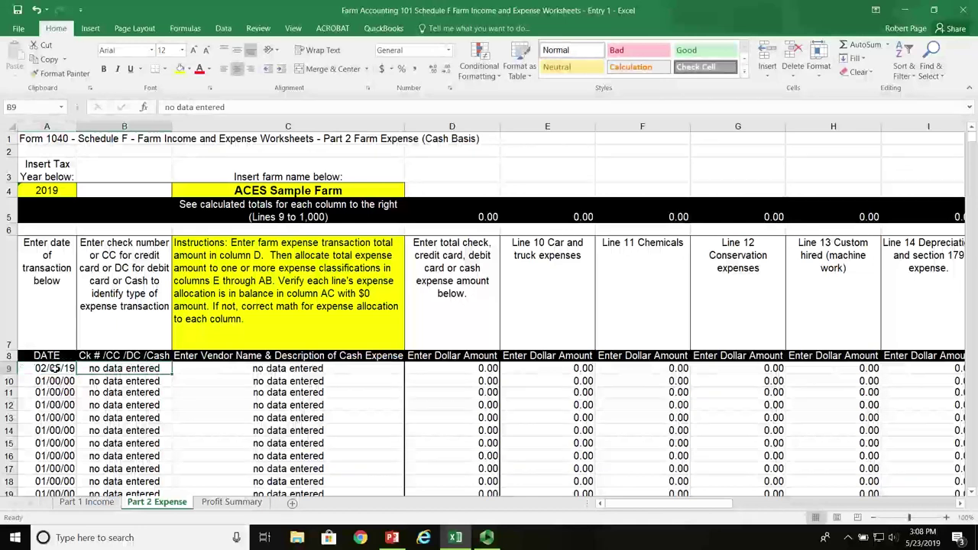
pyautogui.write('2145')
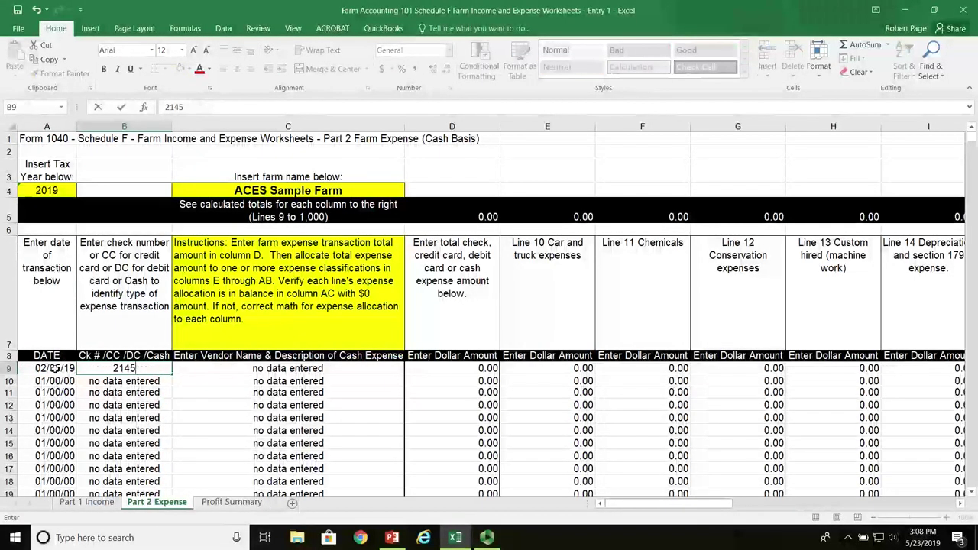
pyautogui.press('Tab')
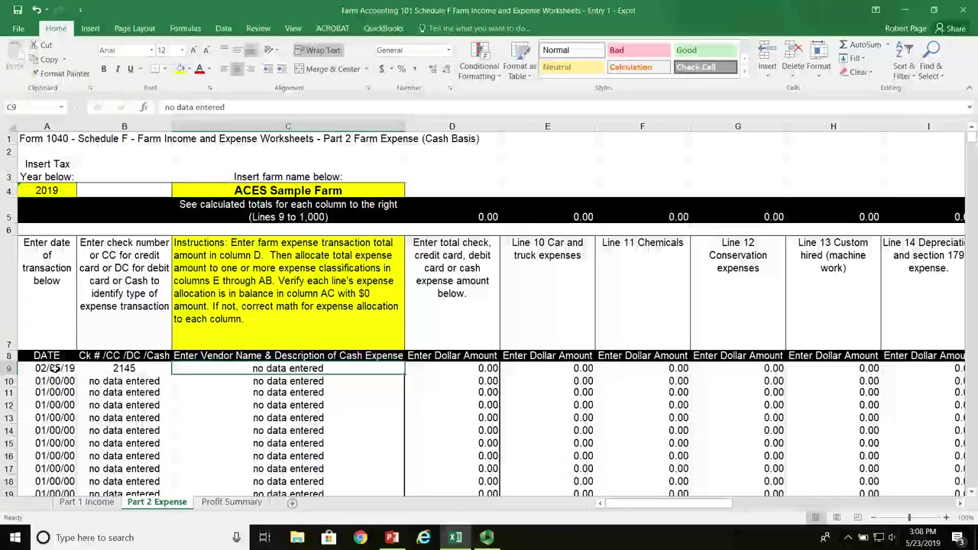
pyautogui.write('Local Coop purchase of')
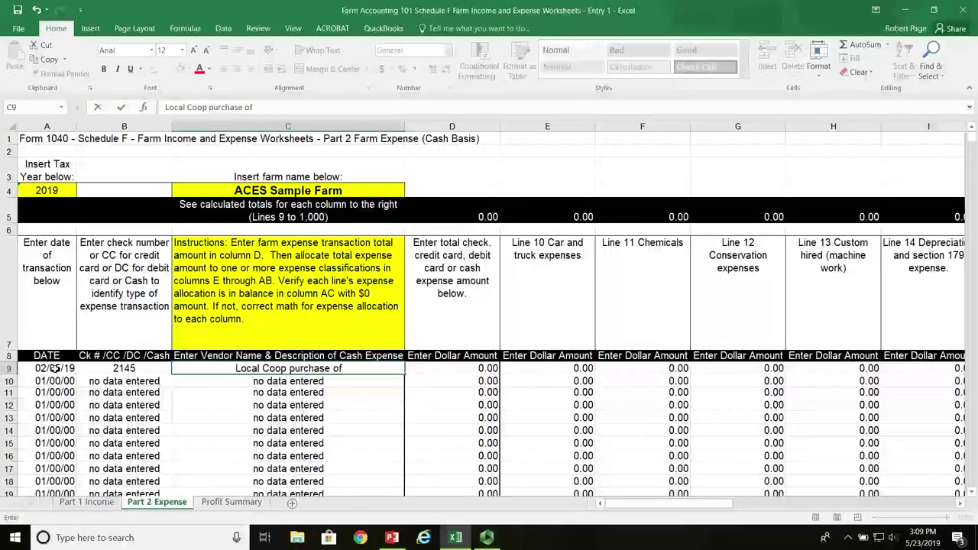
pyautogui.write(' fertilizer, seed')
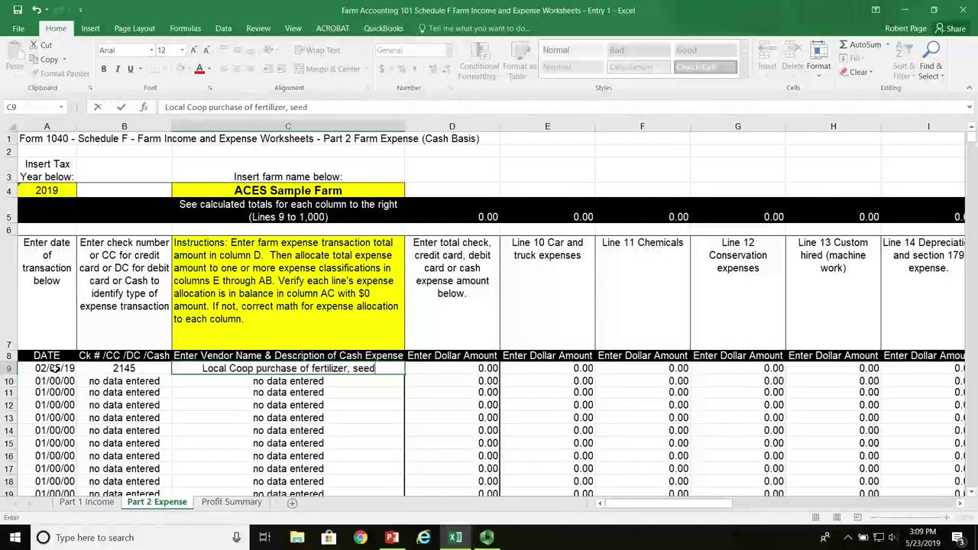
pyautogui.write(' and gate')
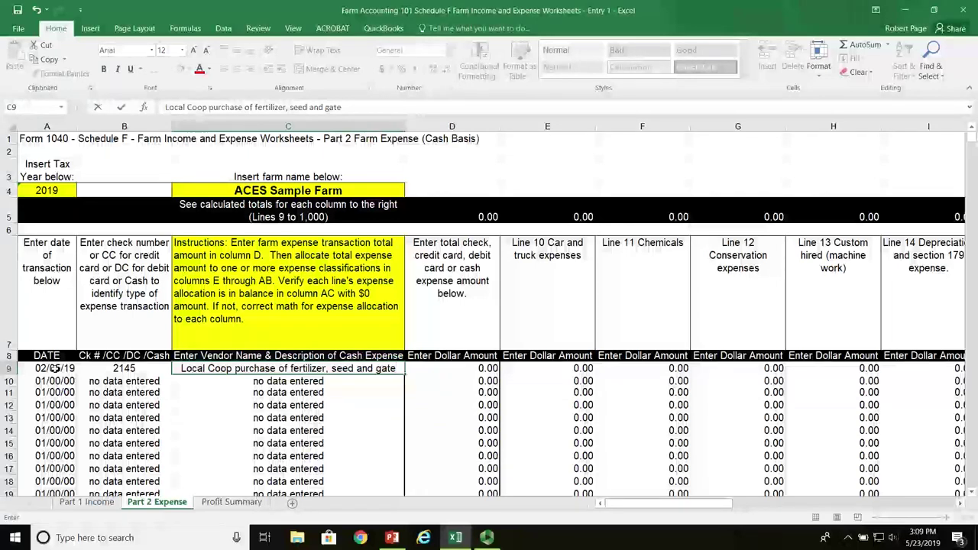
pyautogui.press('Tab')
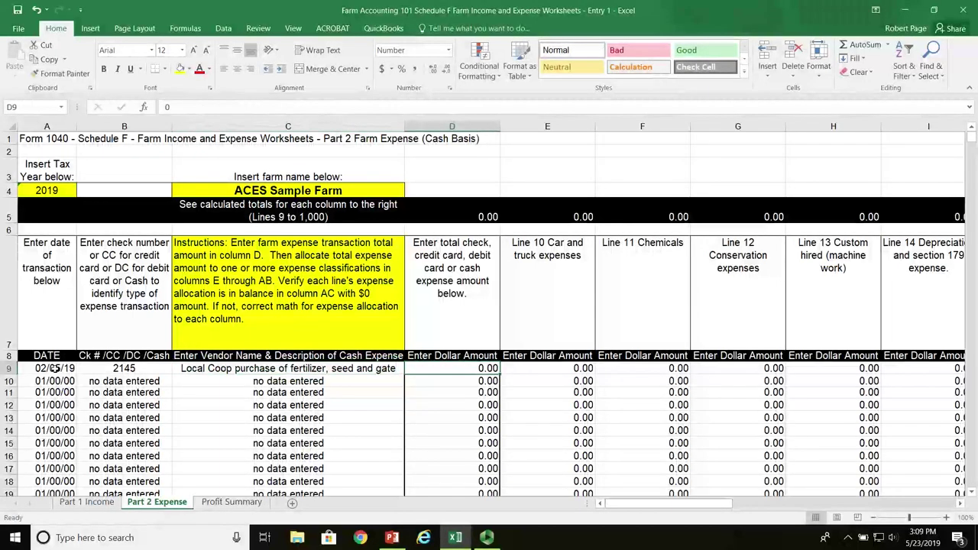
# Enter 3,500.00 as the row 9 total and 2,142.55 under Line 11 Chemicals.
pyautogui.write('35')
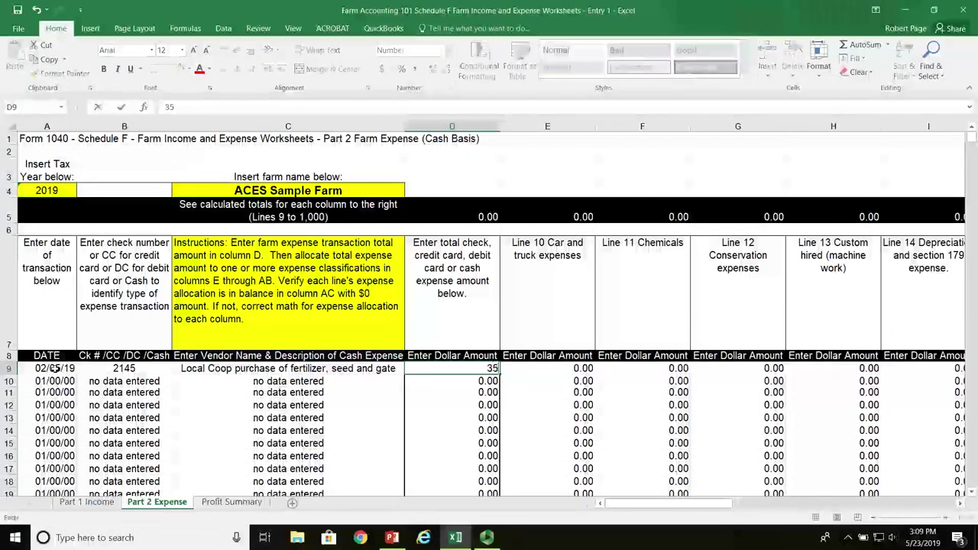
pyautogui.write('00.00')
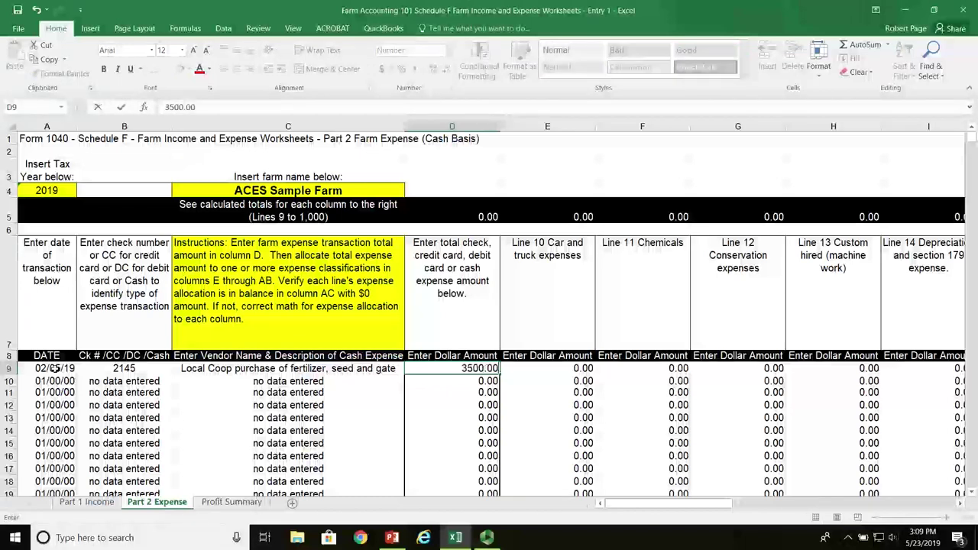
pyautogui.press('Tab')
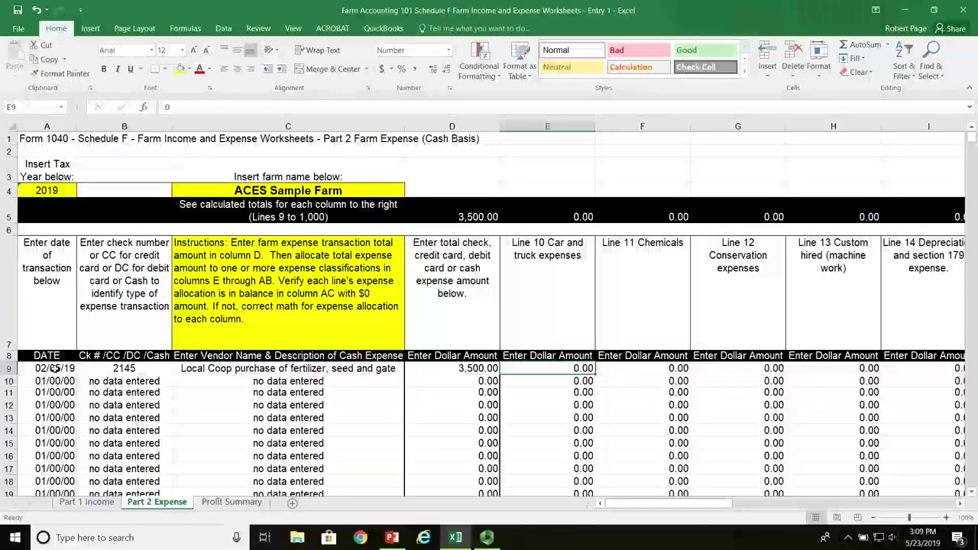
pyautogui.press('Right')
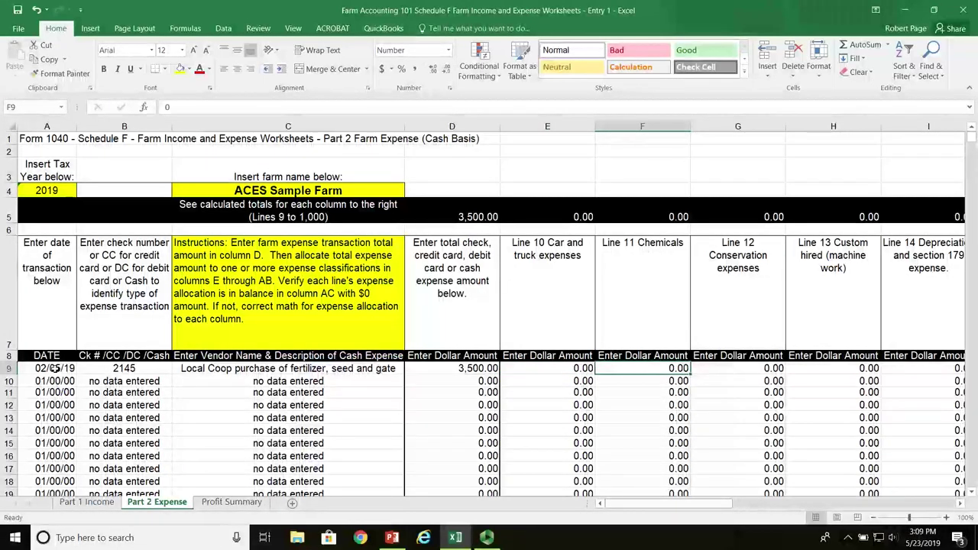
pyautogui.write('2,142.55')
pyautogui.press('Tab')
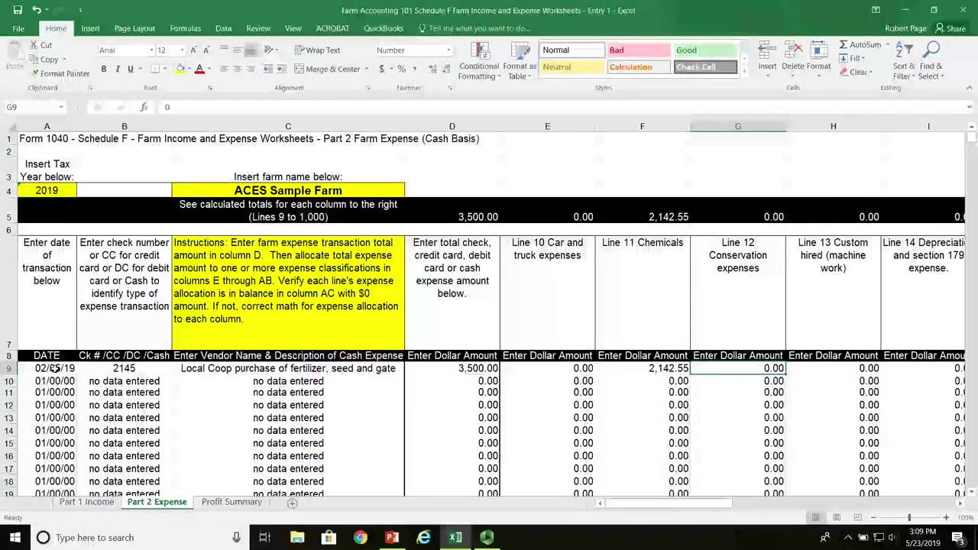
# Put 1,266.01 under Line 26 Seeds and plants, then check the 91.44 Calculated Total.
pyautogui.press('Right')
pyautogui.press('Right')
pyautogui.press('Right')
pyautogui.press('Right')
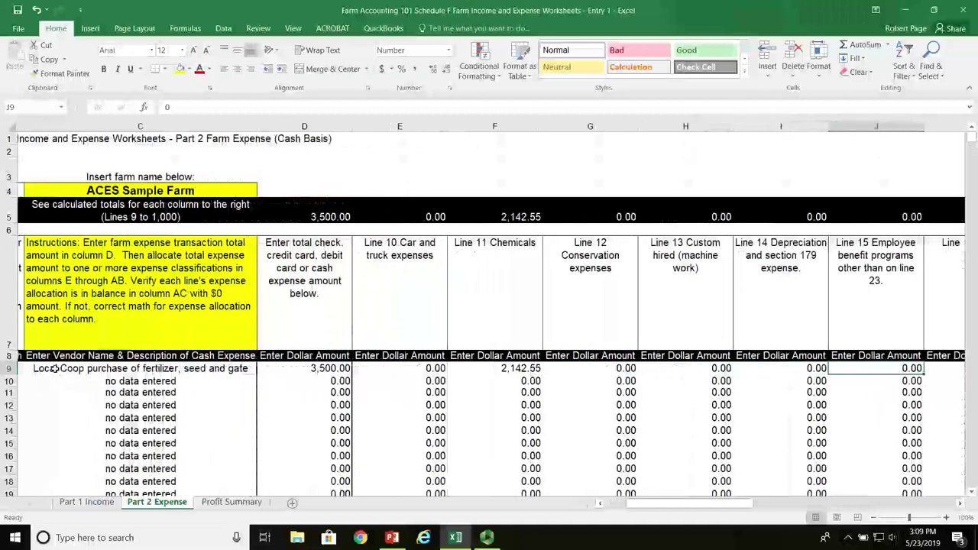
pyautogui.press('Right')
pyautogui.press('Right')
pyautogui.press('Right')
pyautogui.press('Right')
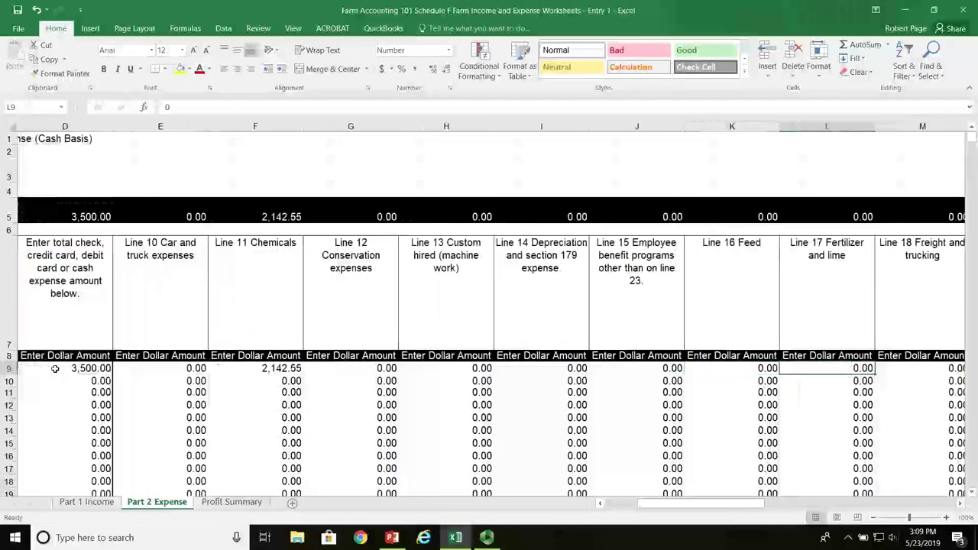
pyautogui.press('Right')
pyautogui.press('Right')
pyautogui.press('Right')
pyautogui.press('Right')
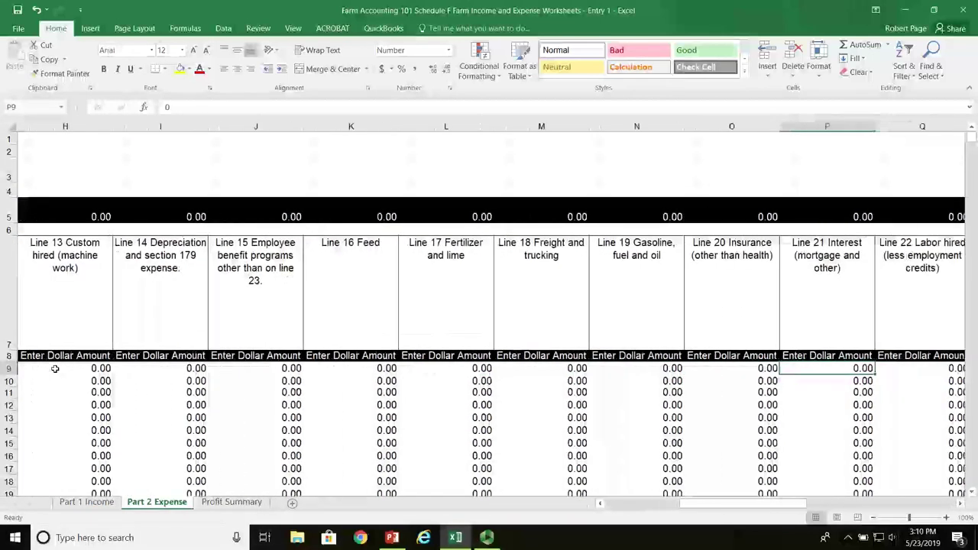
pyautogui.press('Right')
pyautogui.press('Right')
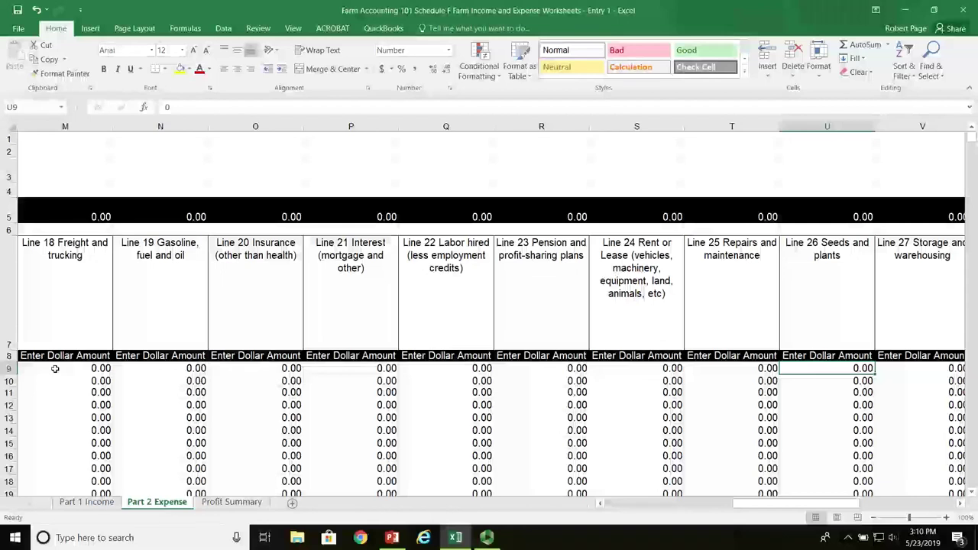
pyautogui.write('126')
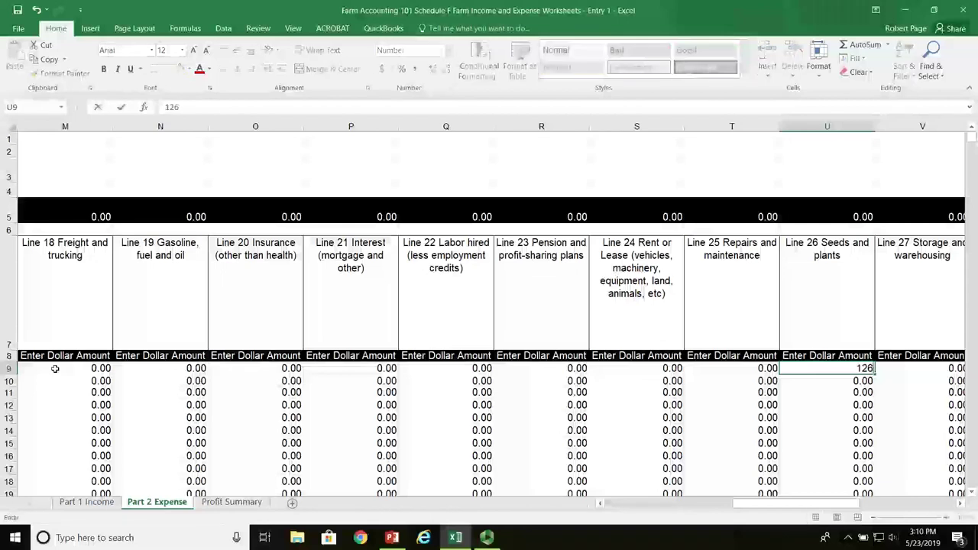
pyautogui.write('6.01')
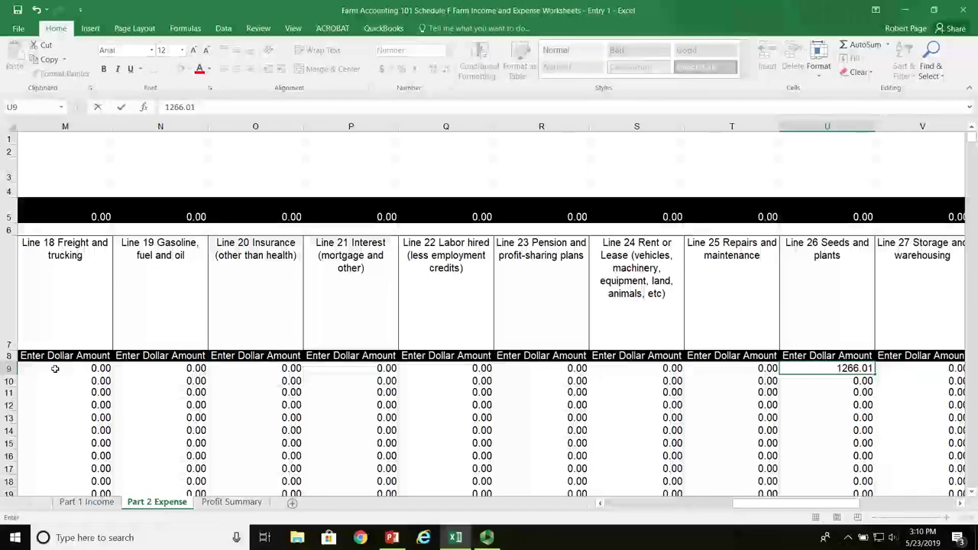
pyautogui.press('Tab')
pyautogui.press('Tab')
pyautogui.press('Tab')
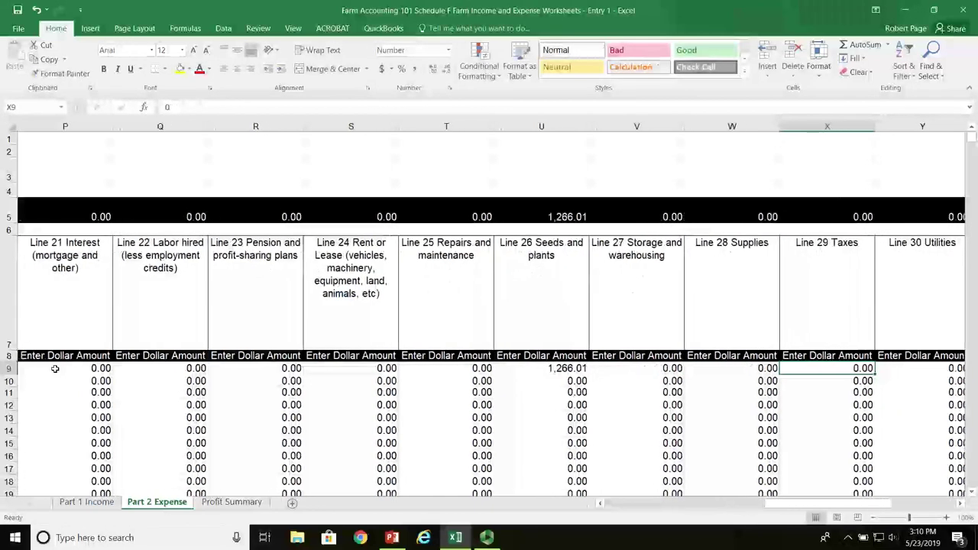
pyautogui.press('Tab')
pyautogui.press('Tab')
pyautogui.press('Tab')
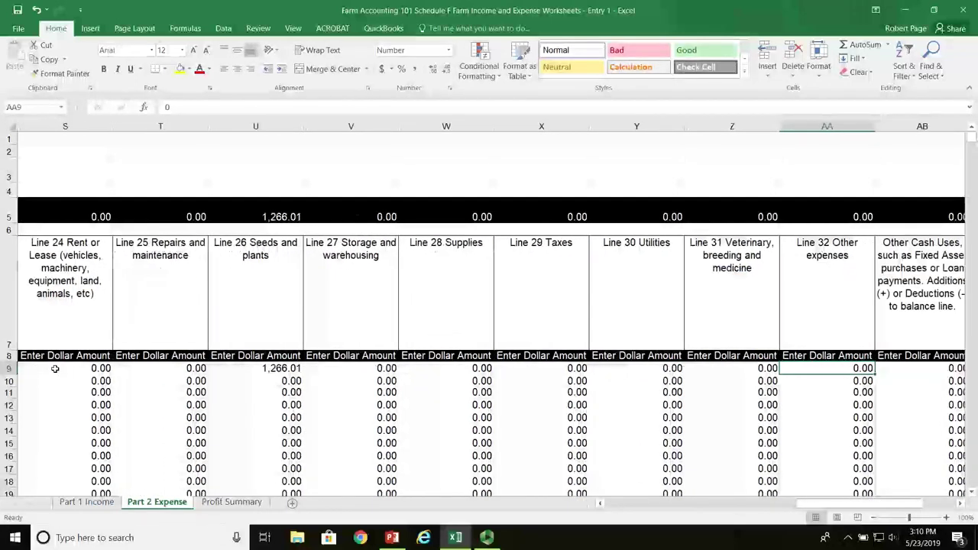
pyautogui.press('Tab')
pyautogui.press('Tab')
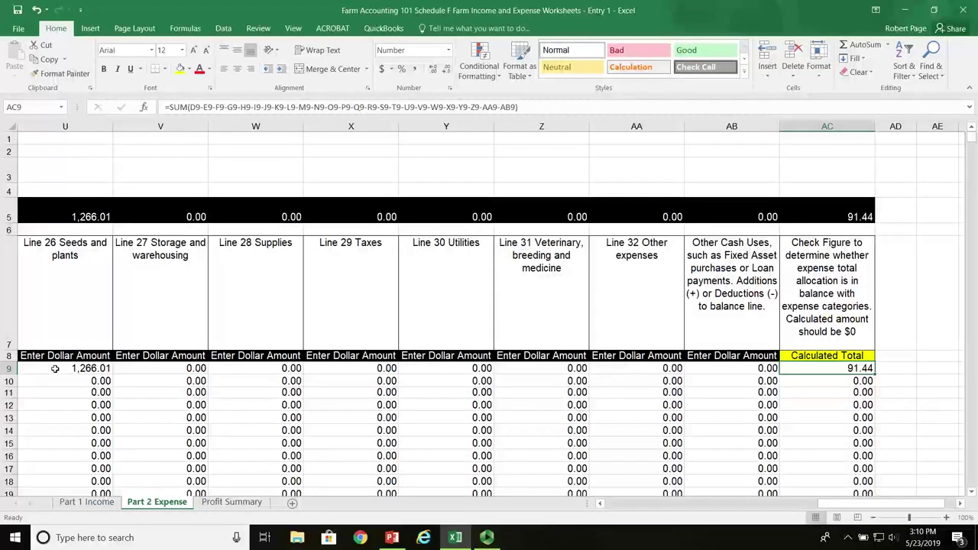
# Enter 91.44 under Line 25 Repairs and maintenance so the row 9 check figure reads 0.00.
pyautogui.press('Left')
pyautogui.press('Left')
pyautogui.press('Left')
pyautogui.press('Left')
pyautogui.press('Left')
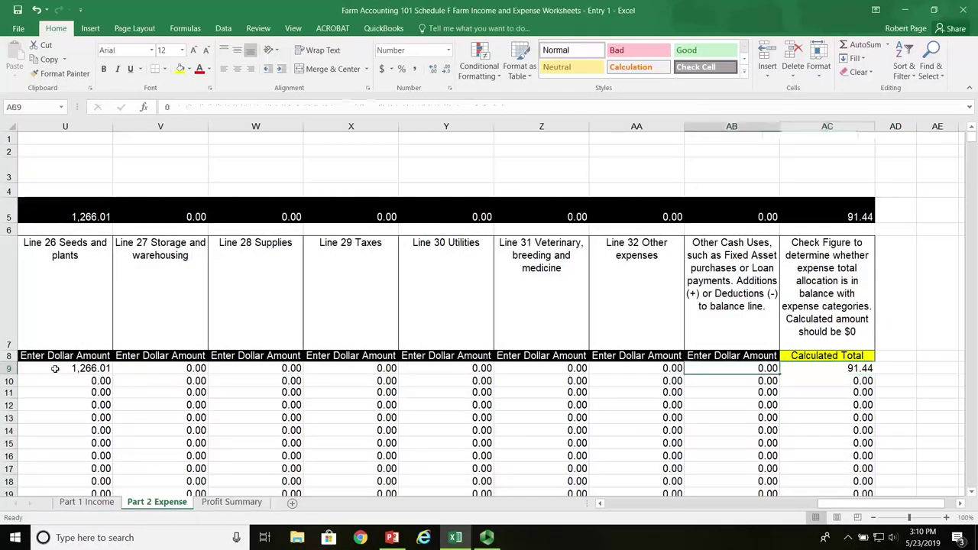
pyautogui.press('Left')
pyautogui.press('Left')
pyautogui.press('Left')
pyautogui.press('Left')
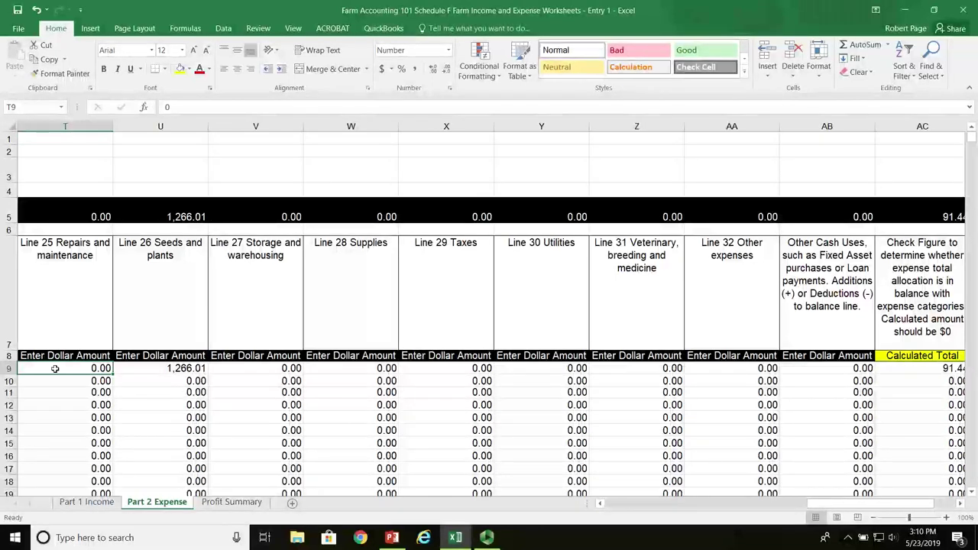
pyautogui.write('91.44')
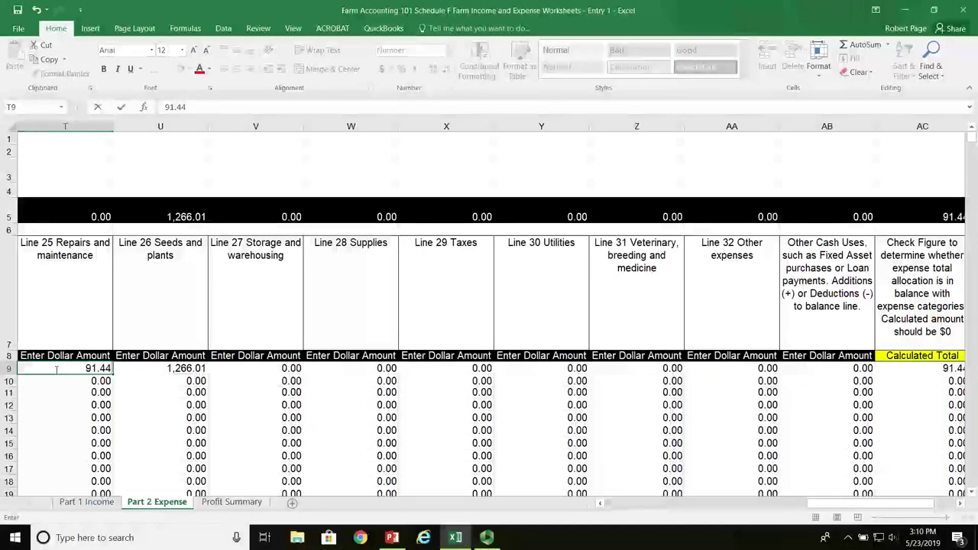
pyautogui.press('Tab')
pyautogui.press('Right')
pyautogui.press('Right')
pyautogui.press('Right')
pyautogui.press('Right')
pyautogui.press('Right')
pyautogui.press('Right')
pyautogui.press('Right')
pyautogui.press('Right')
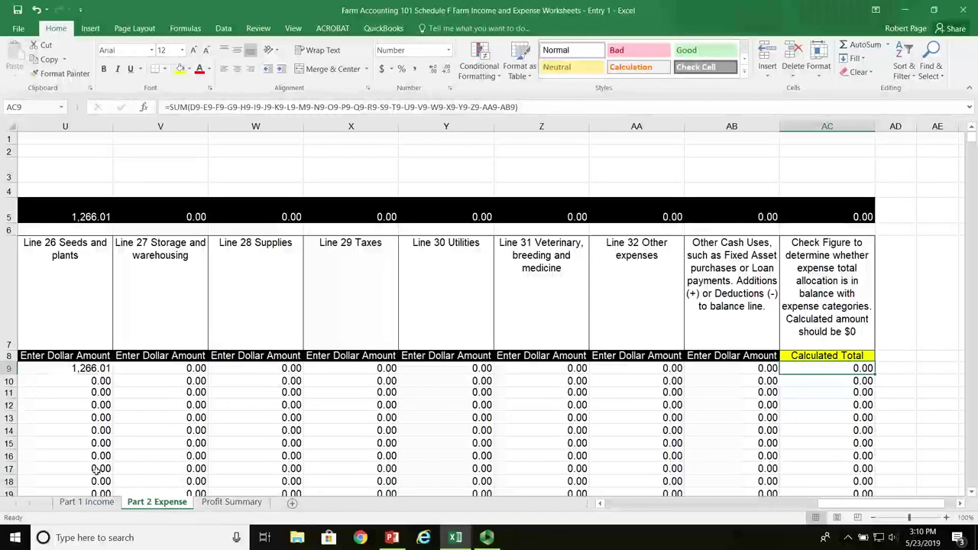
# Review the Profit Summary totals: Chemicals 2,142.55, Repairs and maintenance 91.44, Seeds and plants 1,266.01.
pyautogui.click(87, 502)
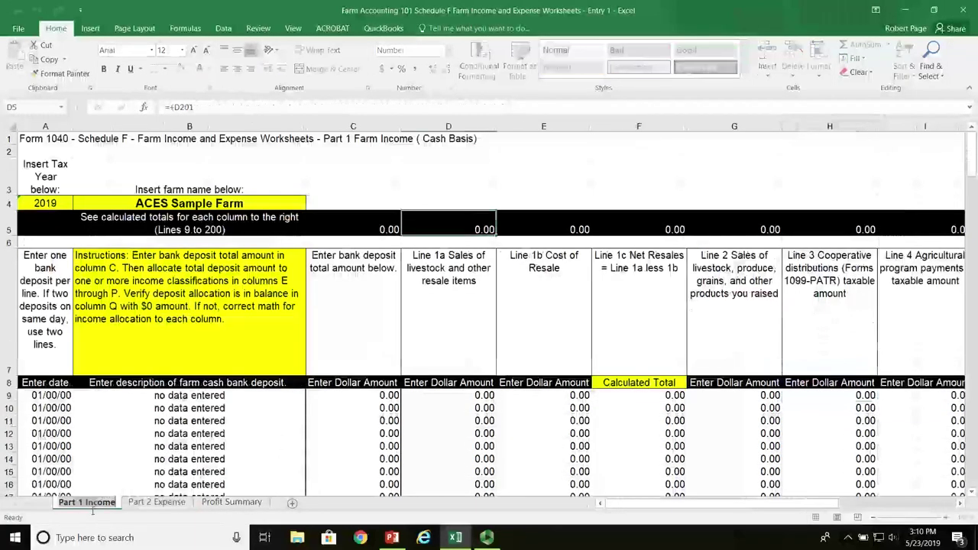
pyautogui.click(156, 502)
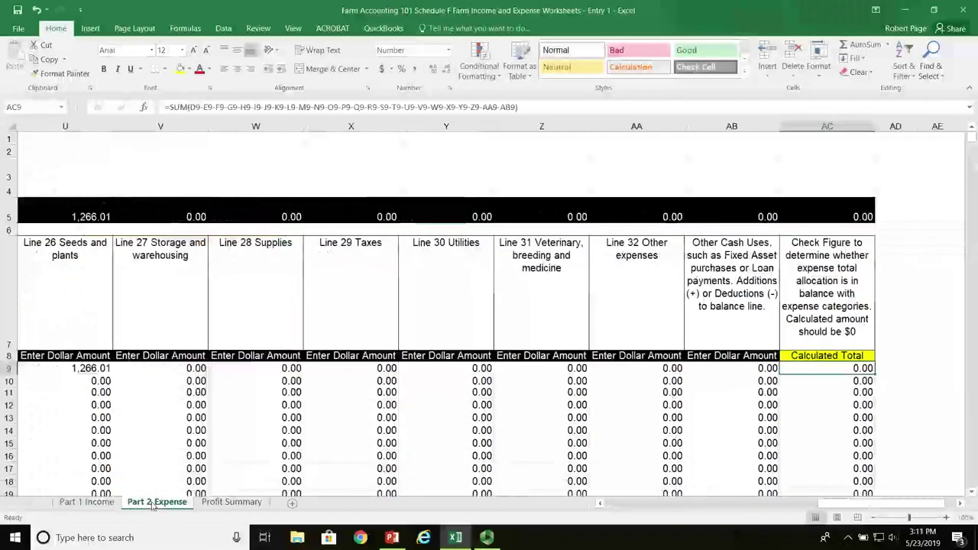
pyautogui.click(229, 502)
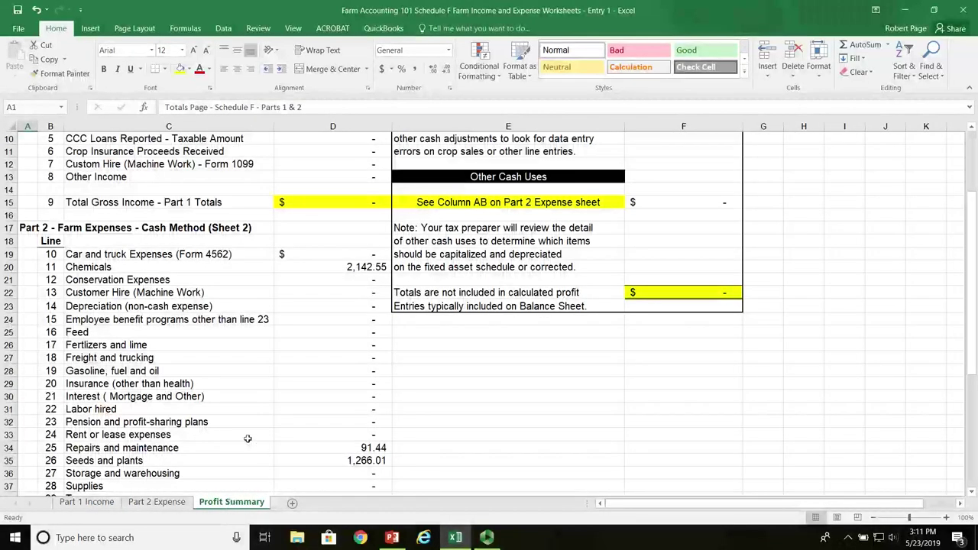
pyautogui.scroll(2, 248, 438)
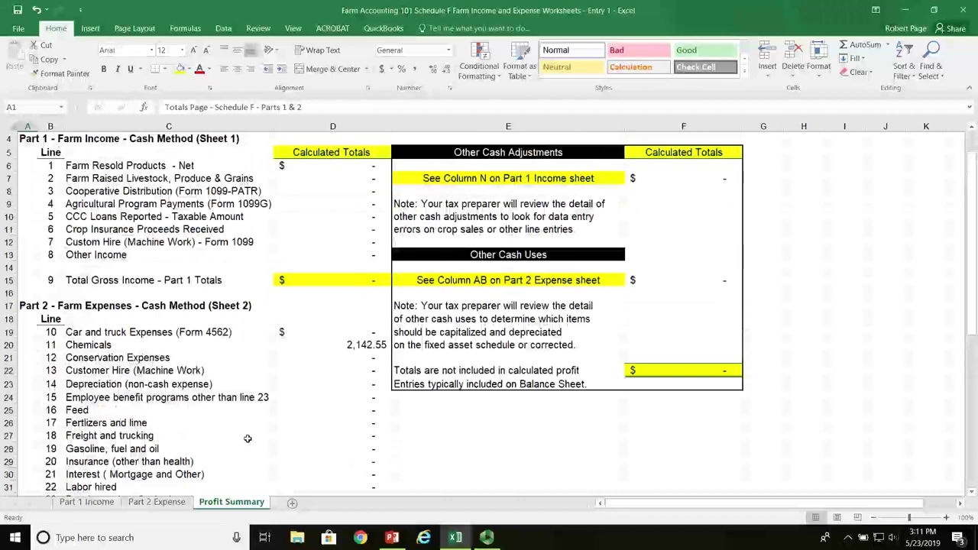
pyautogui.scroll(-3, 248, 439)
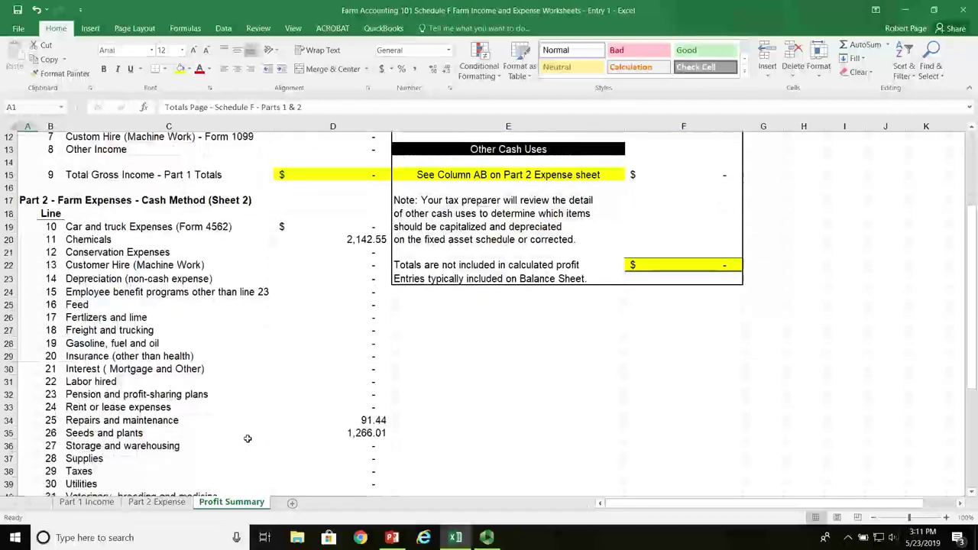
pyautogui.scroll(-1, 248, 439)
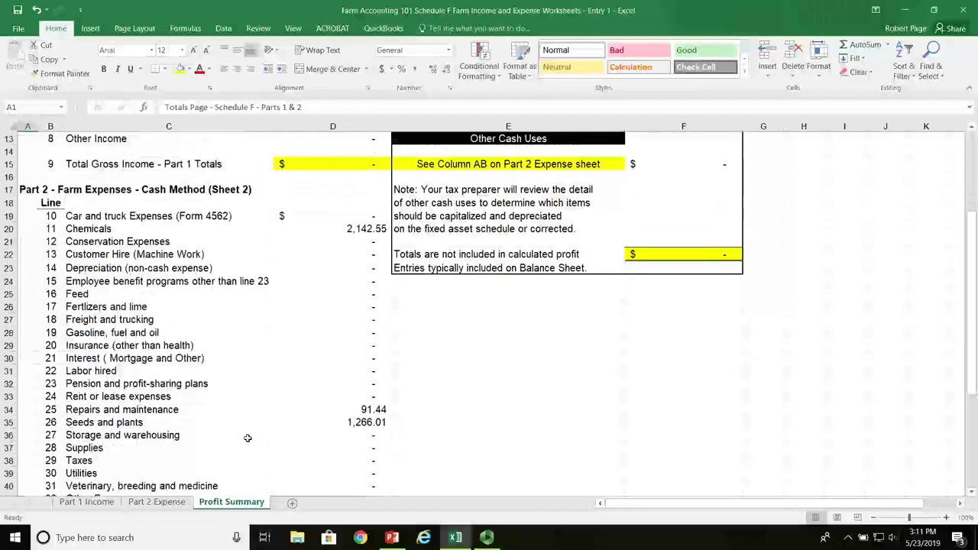